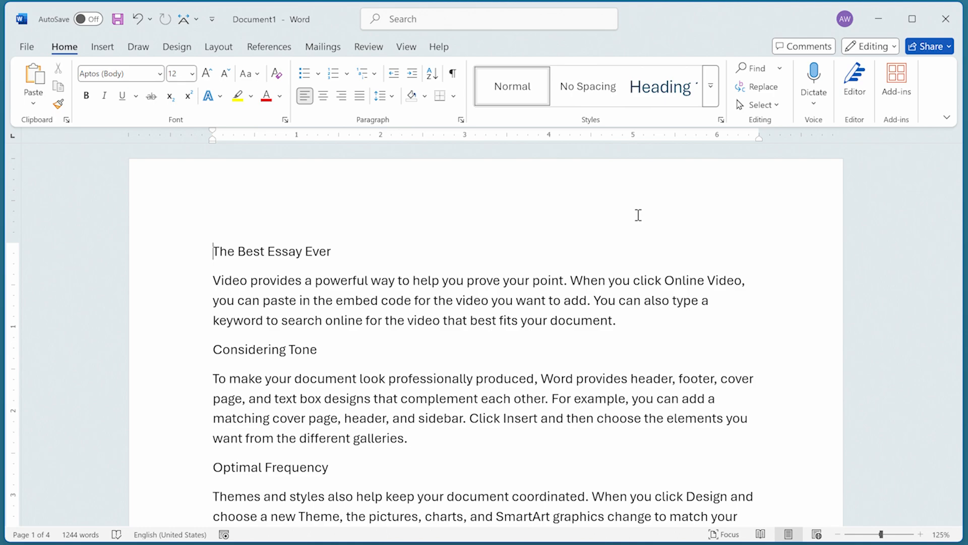
# Apply Heading 1 to the title "The Best Essay Ever" and Heading 2 to "Considering Tone" and "Optimal Frequency"
pyautogui.click(281, 251)
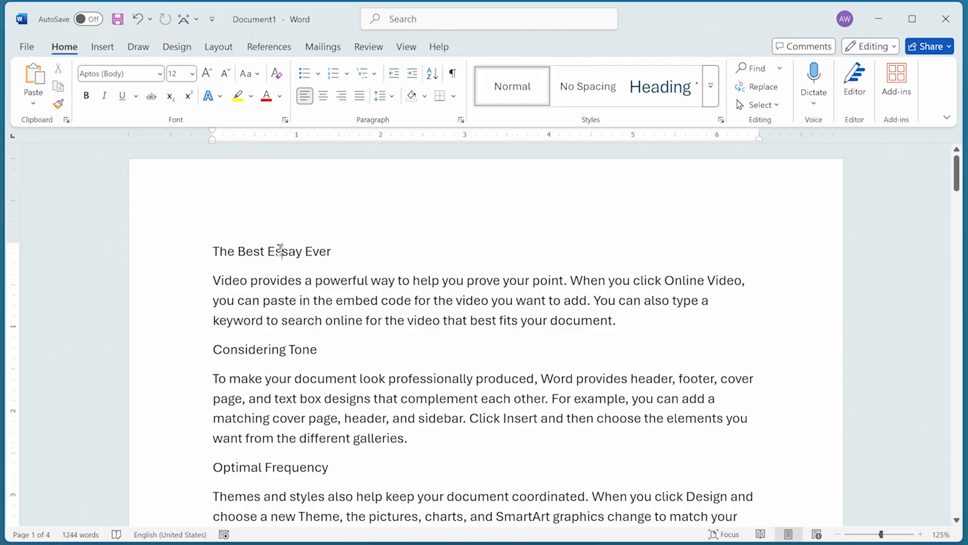
pyautogui.click(664, 88)
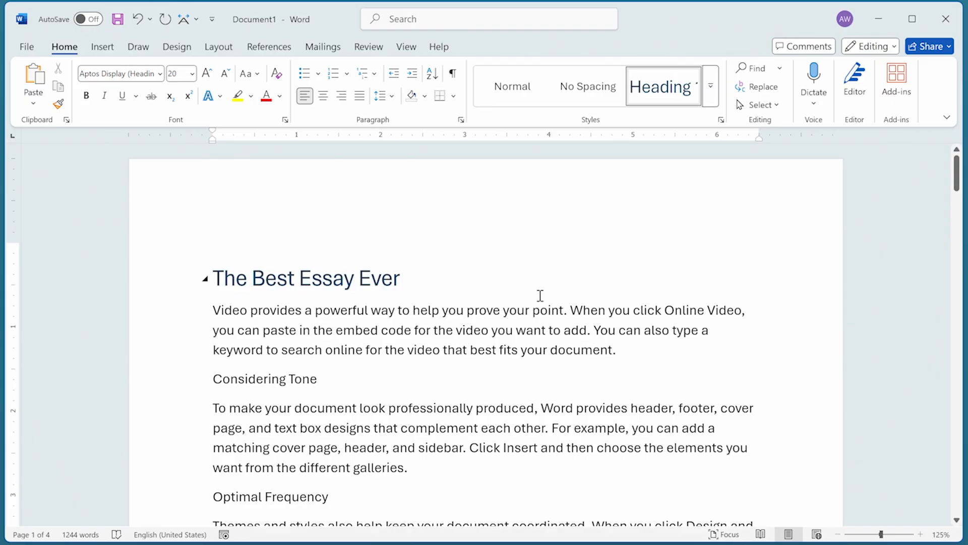
pyautogui.click(269, 382)
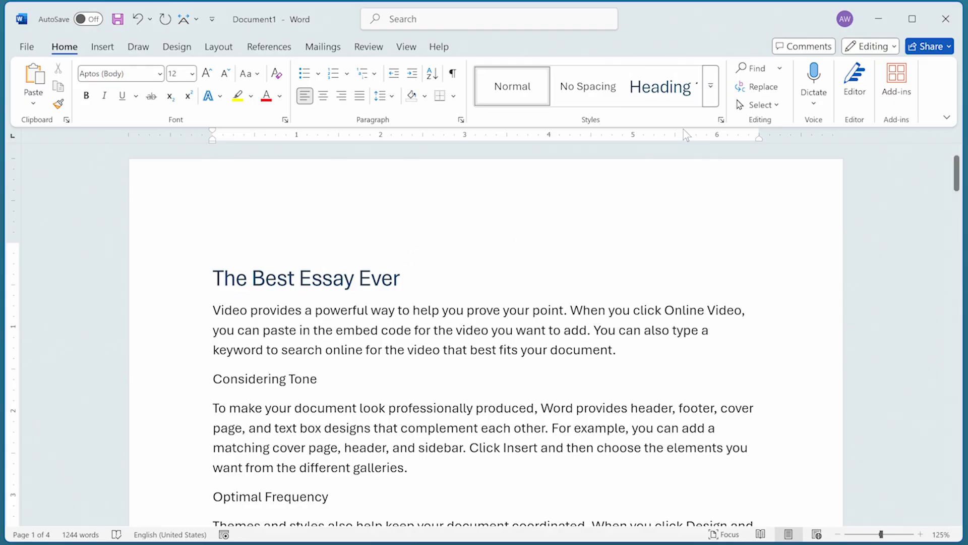
pyautogui.click(710, 95)
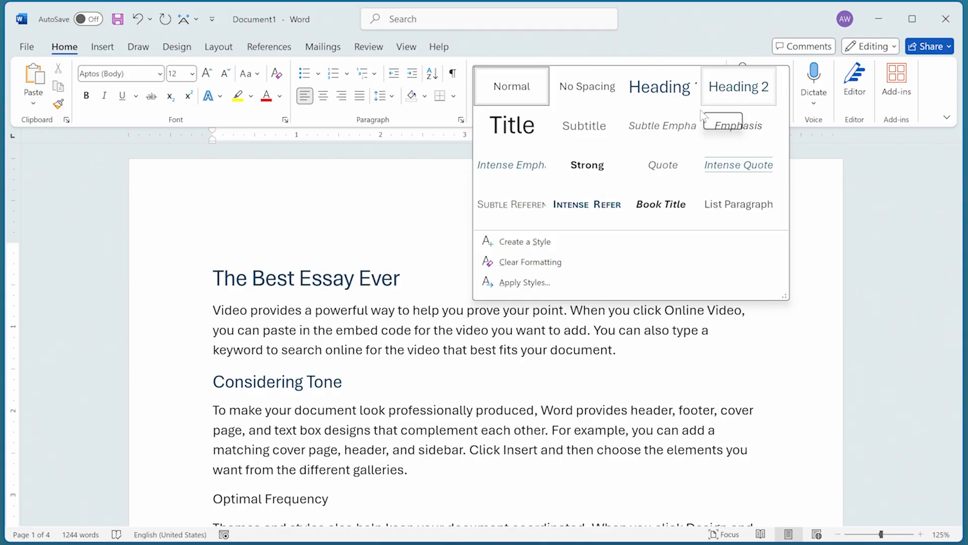
pyautogui.click(739, 87)
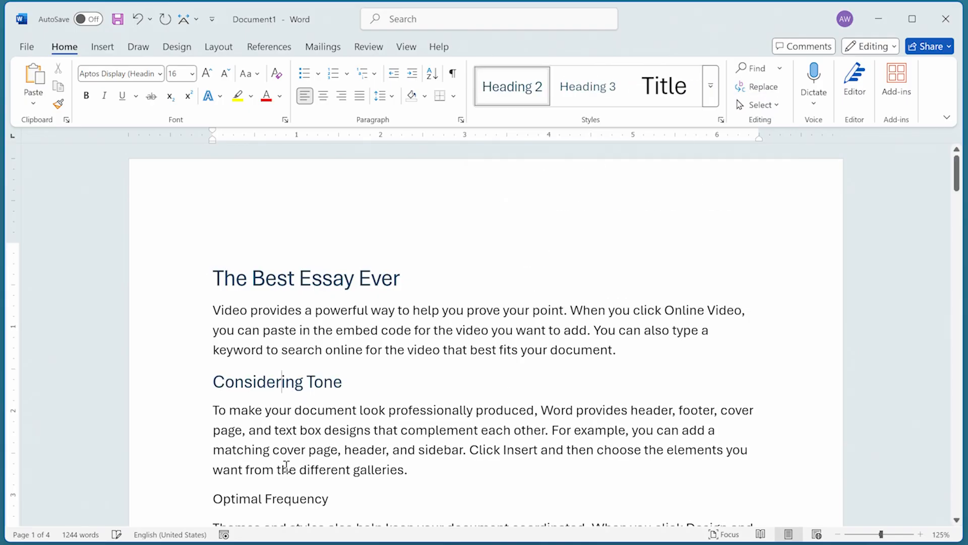
pyautogui.click(303, 491)
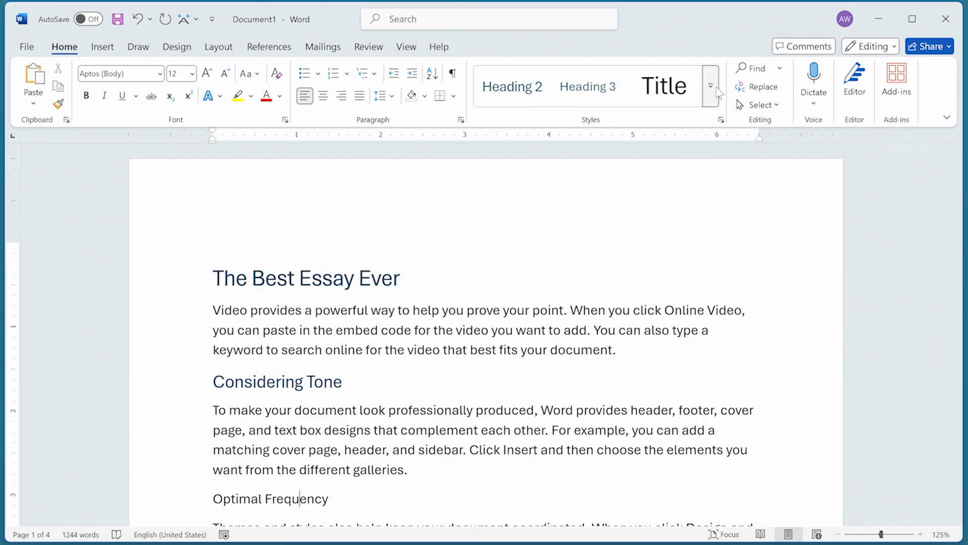
pyautogui.click(512, 86)
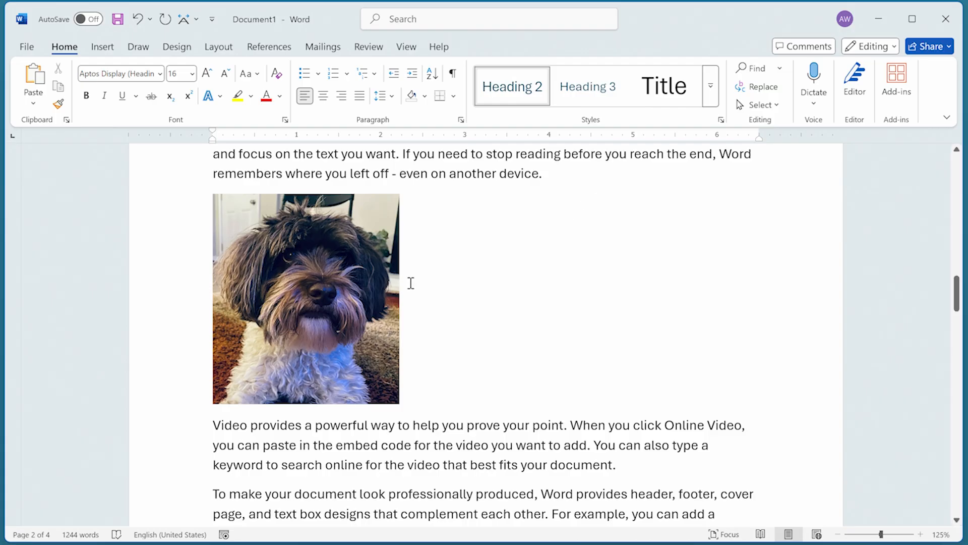
# View the text wrapping options of the dog picture on page 2, leaving the layout as it is
pyautogui.rightClick(358, 266)
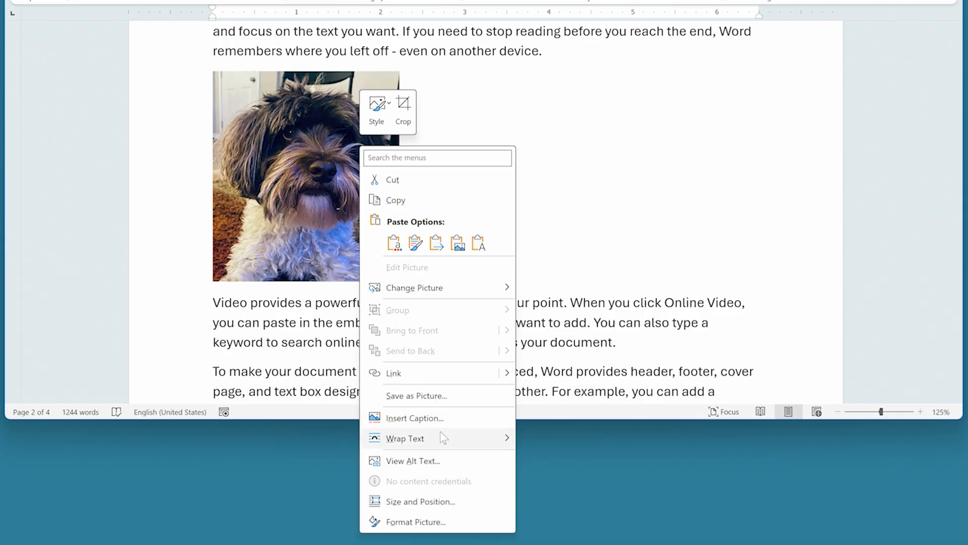
pyautogui.moveTo(439, 437)
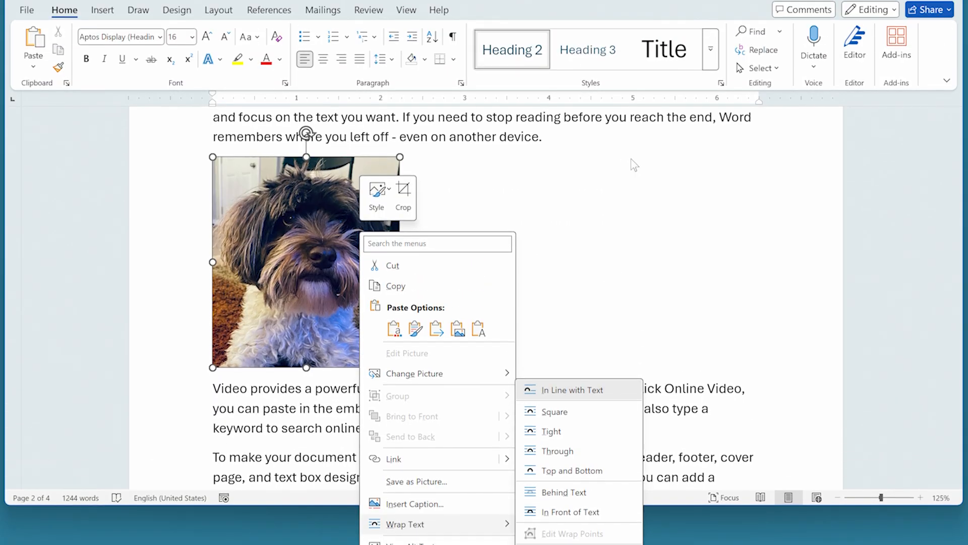
pyautogui.click(622, 59)
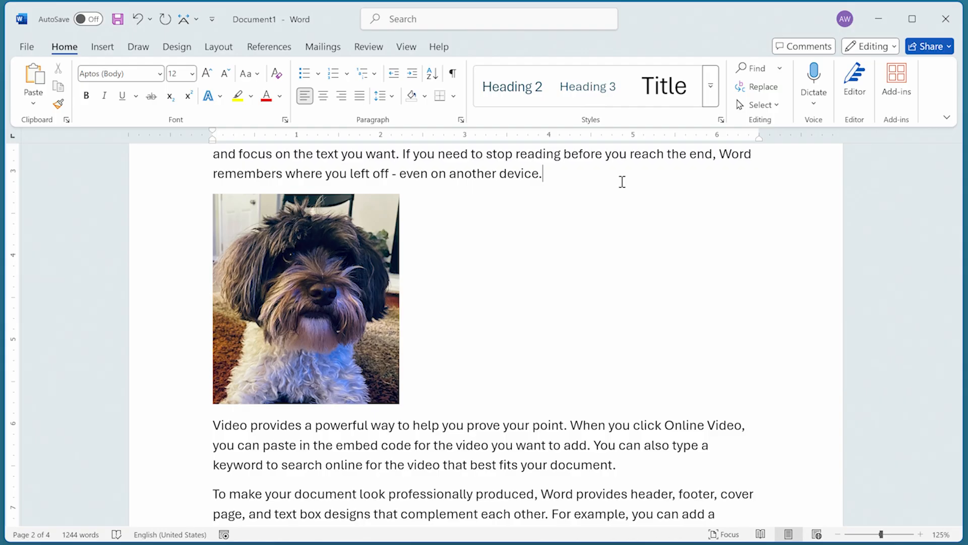
# Add the alt text "A small black and white dog laying on the carpet, looking at the camera." to the dog picture
pyautogui.rightClick(365, 225)
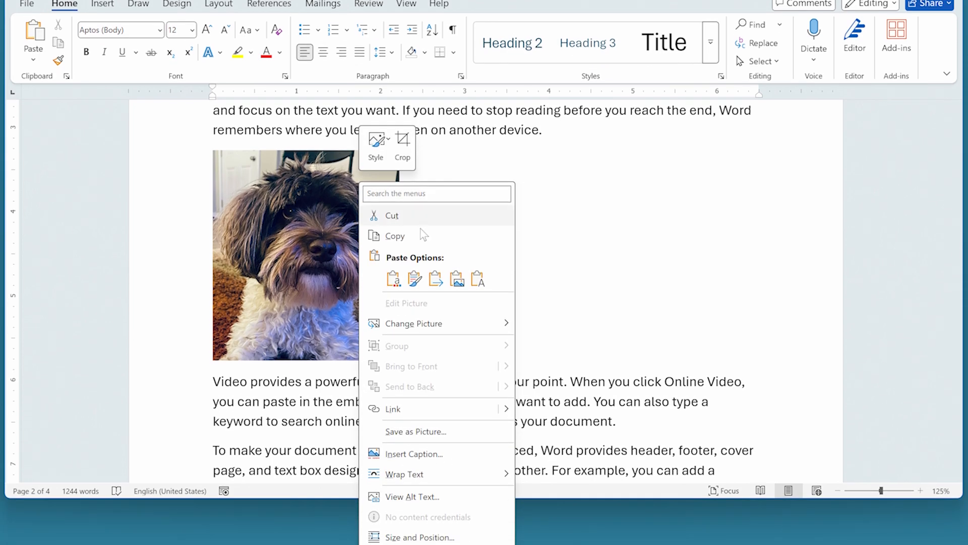
pyautogui.moveTo(428, 361)
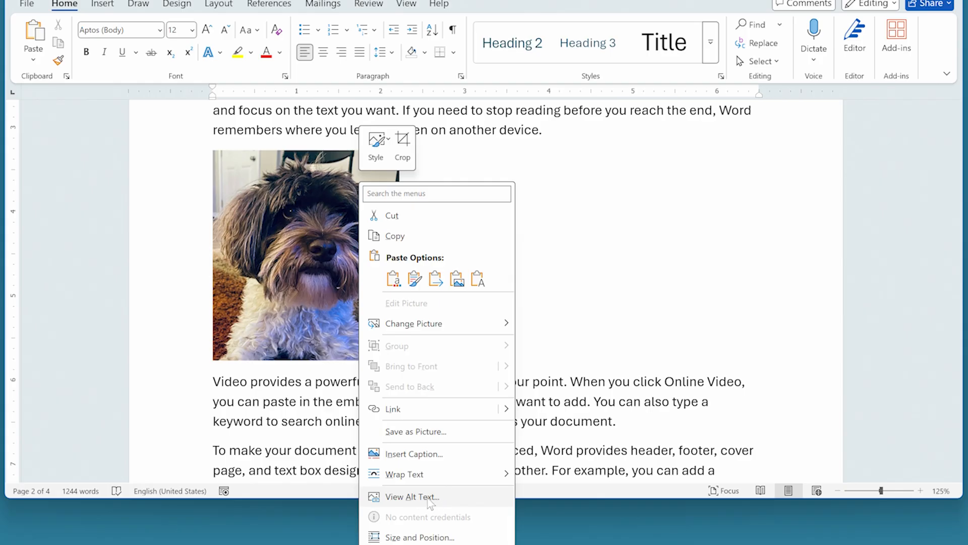
pyautogui.click(429, 497)
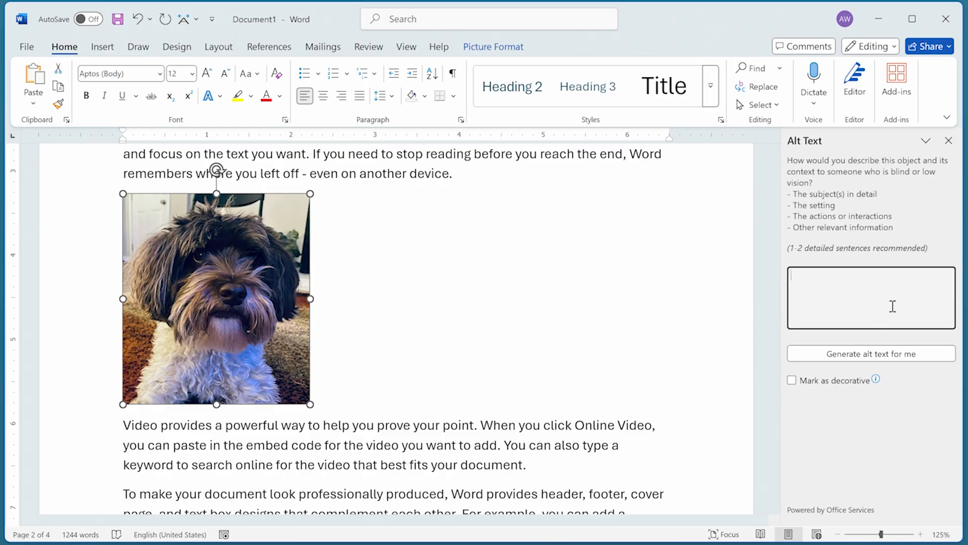
pyautogui.write('A small black and white dog laying on the carpet, looking at the camera.')
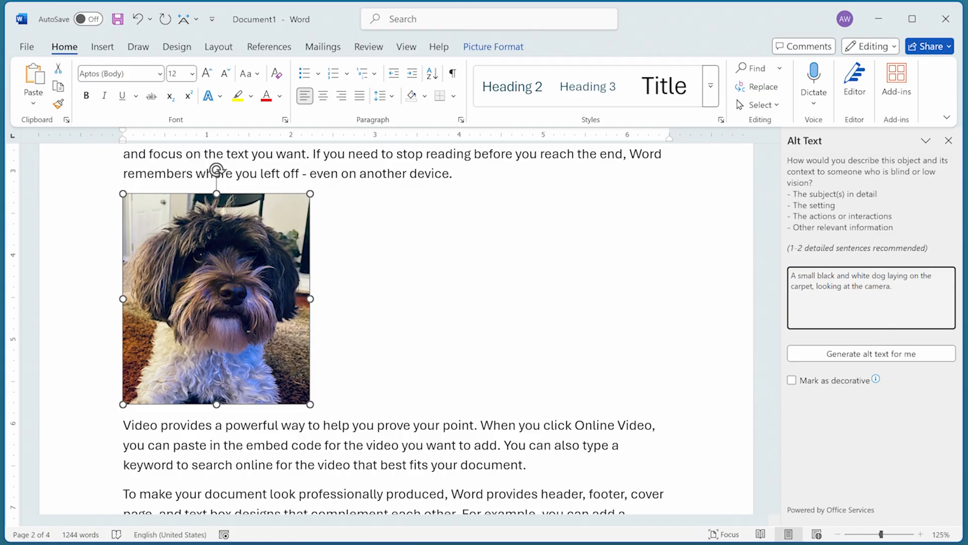
pyautogui.click(949, 141)
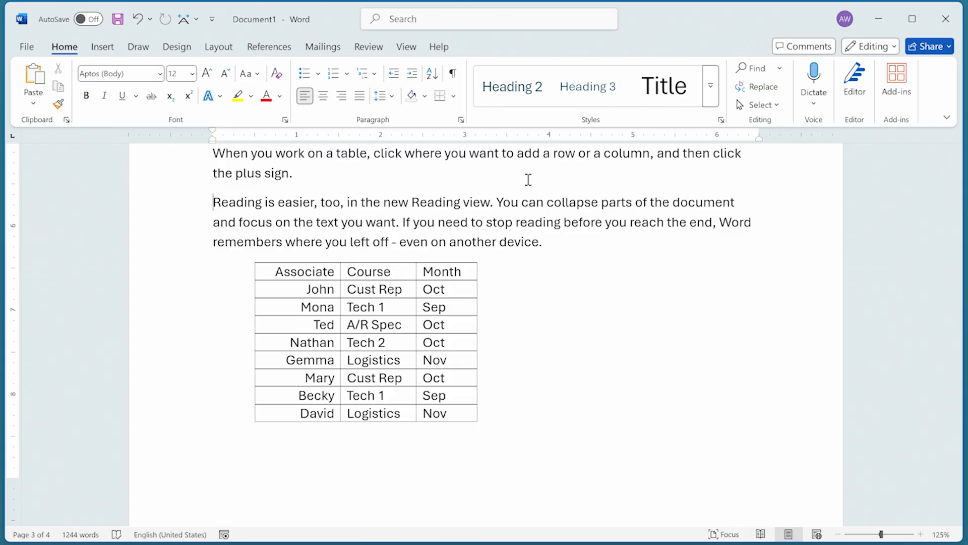
# Set the table's first row (Associate, Course, Month) as a repeating header row
pyautogui.click(198, 279)
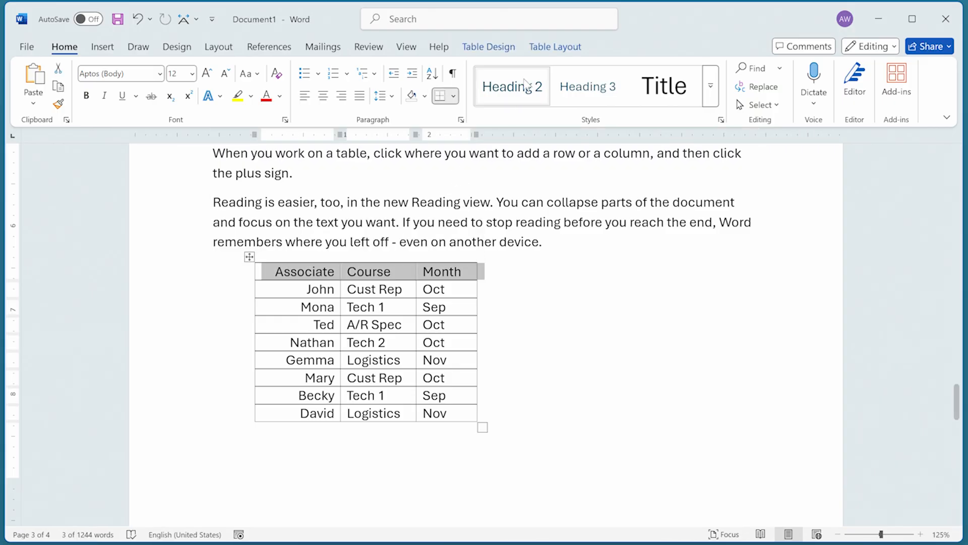
pyautogui.click(555, 48)
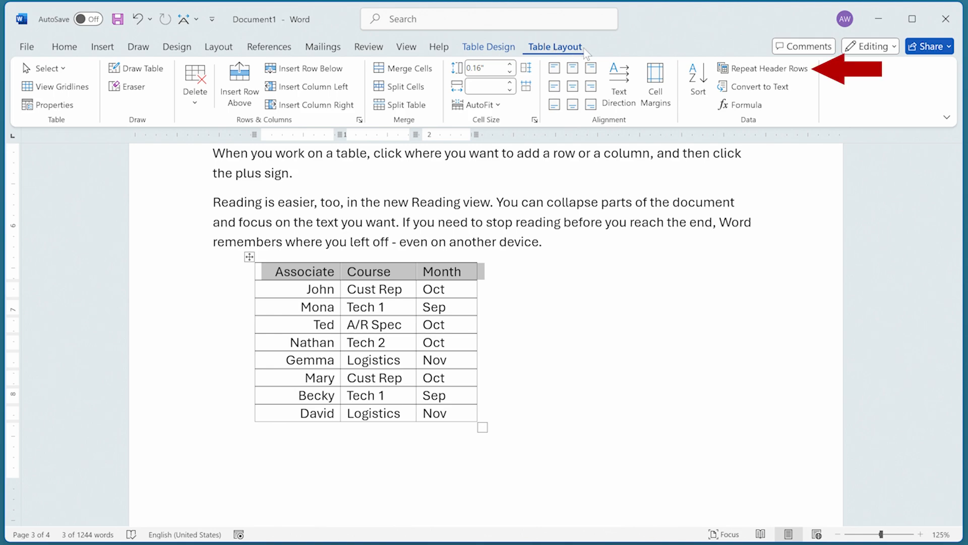
pyautogui.click(755, 75)
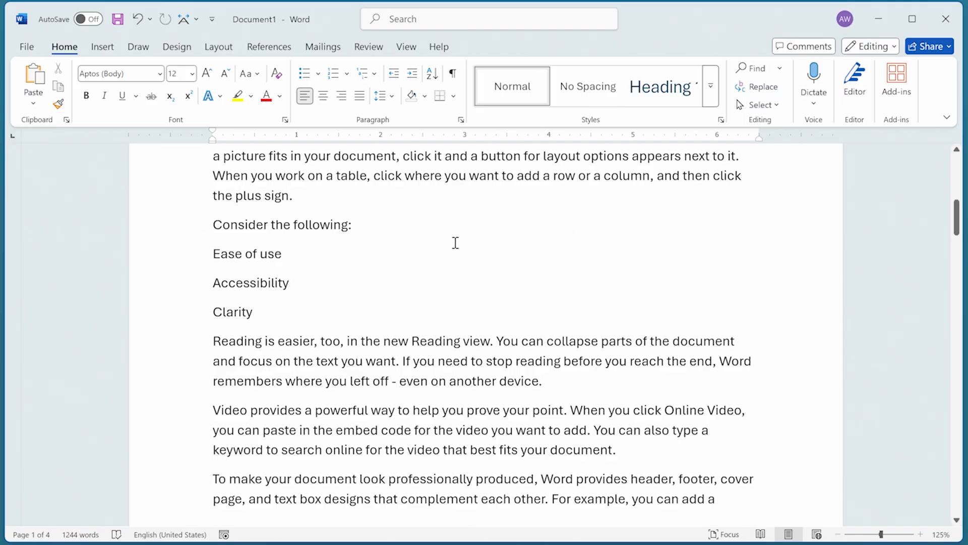
# Format the lines "Ease of use", "Accessibility" and "Clarity" as a bulleted list
pyautogui.click(201, 263)
pyautogui.moveTo(201, 263); pyautogui.dragTo(199, 322)
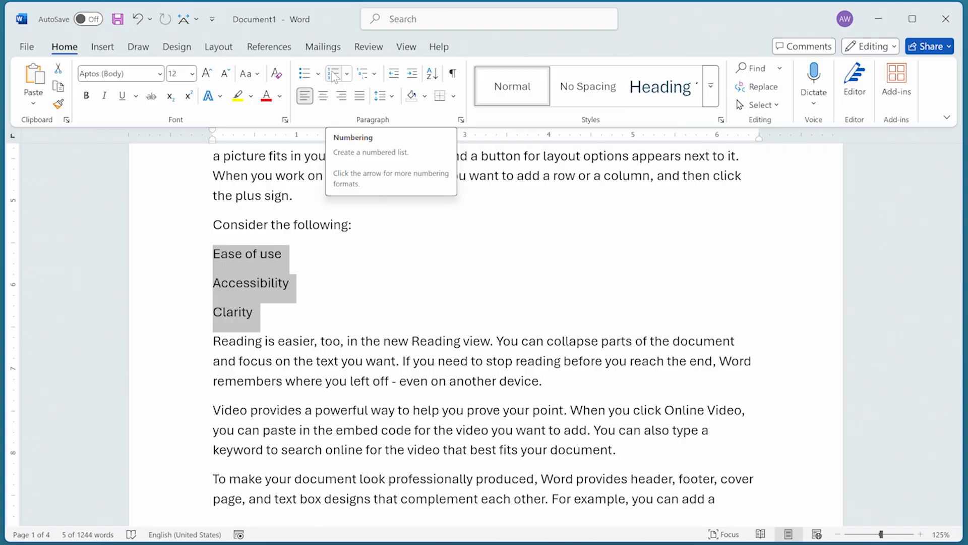
pyautogui.click(303, 74)
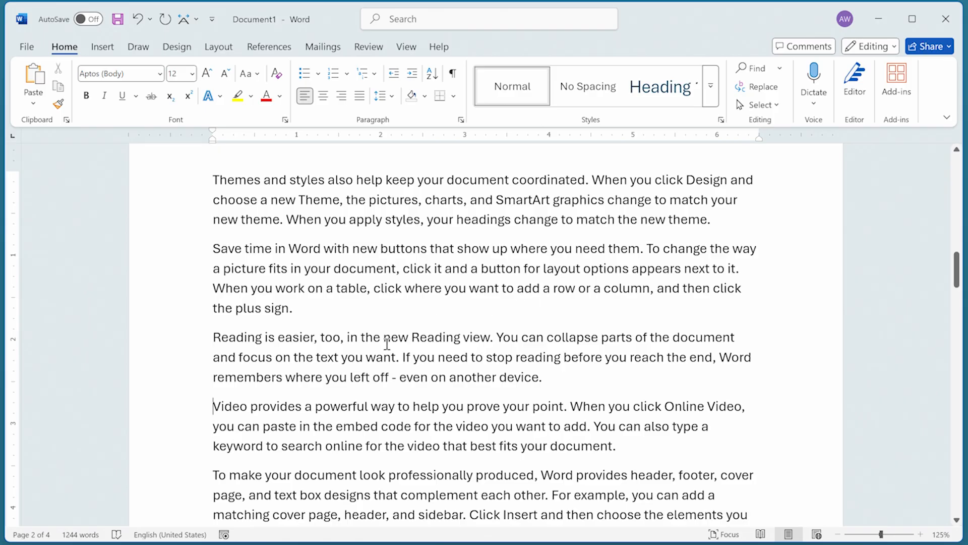
# Open the hyperlink dialog for the phrase "the new Reading view" in the paragraph on page 2
pyautogui.moveTo(374, 337); pyautogui.dragTo(485, 343)
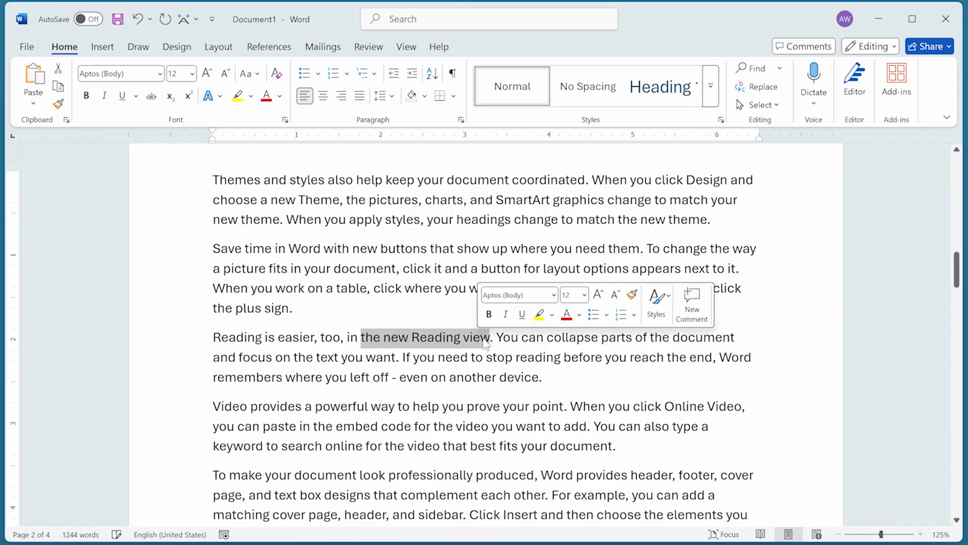
pyautogui.hotkey('ctrl', 'k')
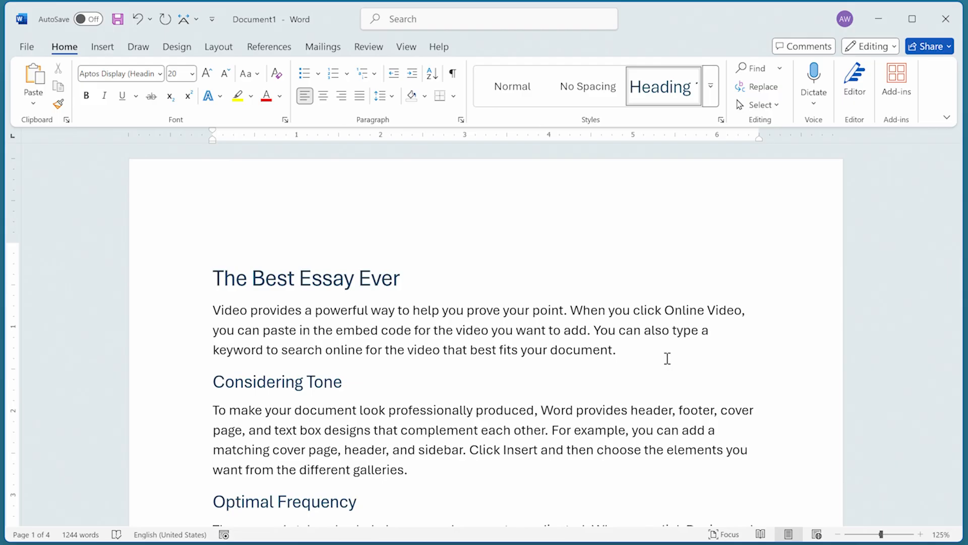
# Set the document's Title property to "My Great Essay" and return to the document
pyautogui.click(30, 47)
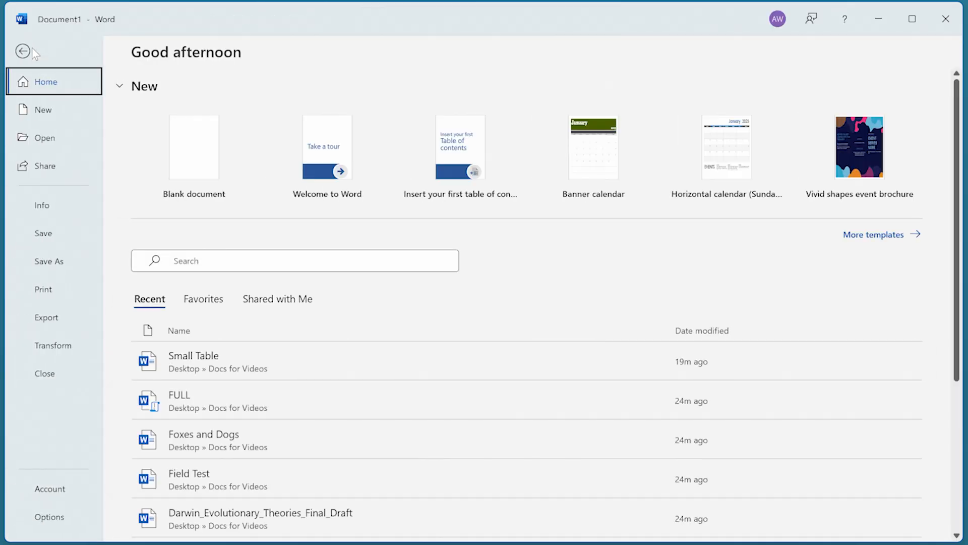
pyautogui.click(42, 205)
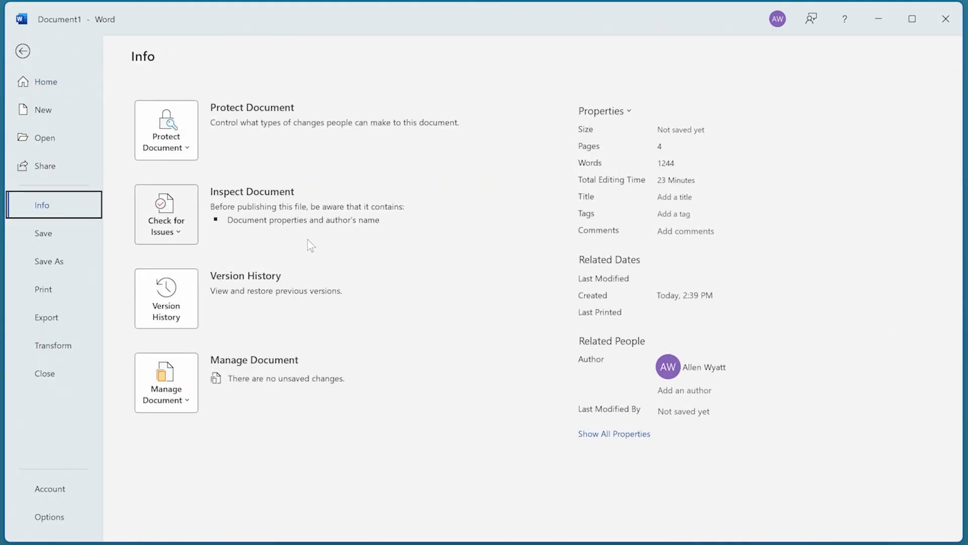
pyautogui.click(670, 197)
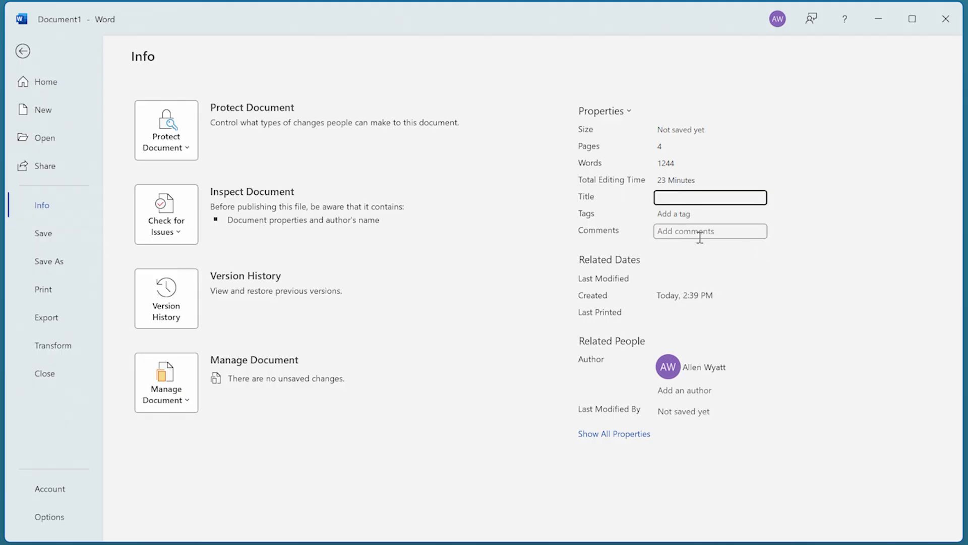
pyautogui.write('My Great Essay')
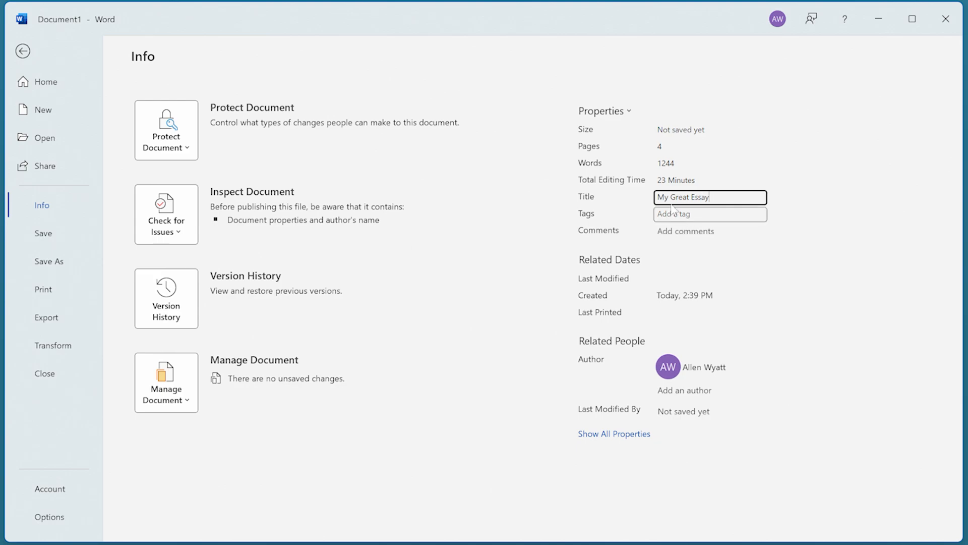
pyautogui.click(25, 54)
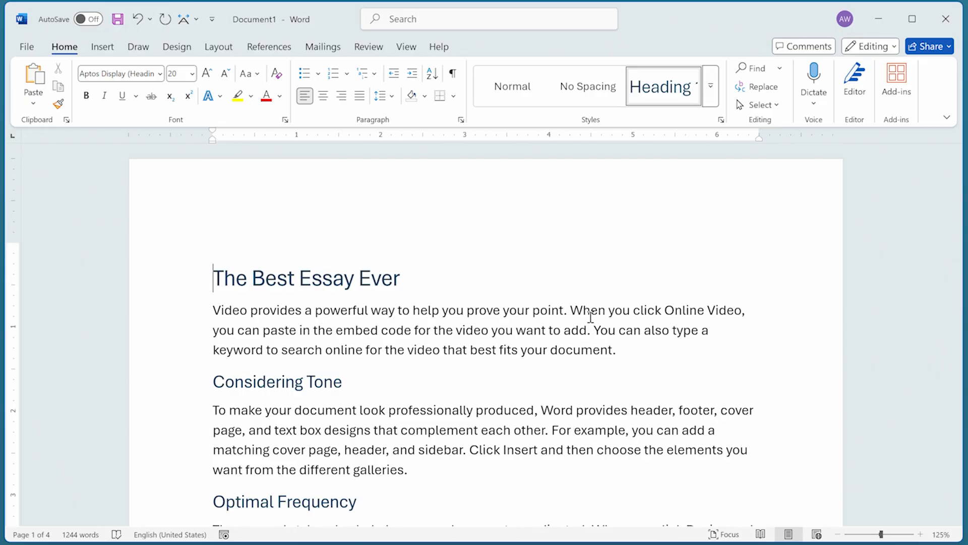
# Run the accessibility check on the document, review its results, and close the Accessibility Assistant
pyautogui.click(372, 47)
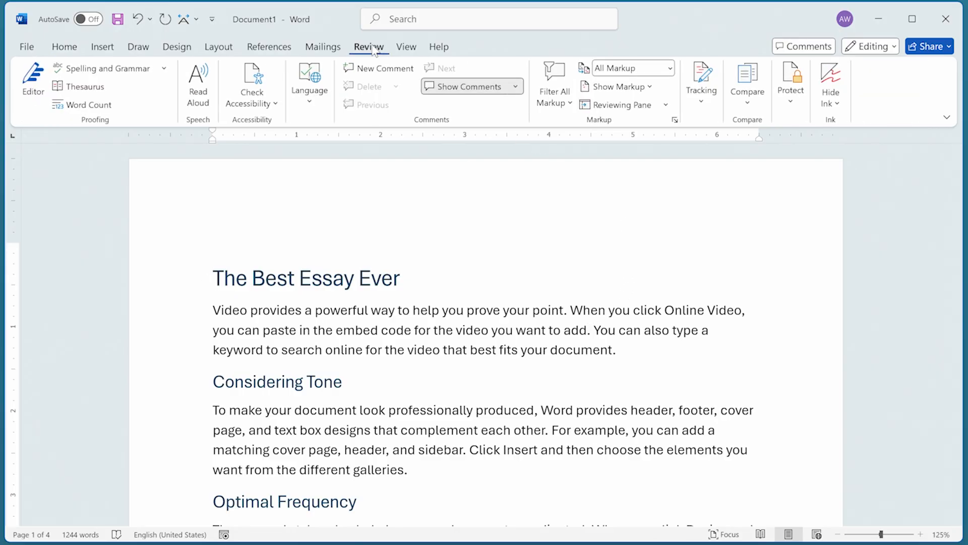
pyautogui.click(259, 79)
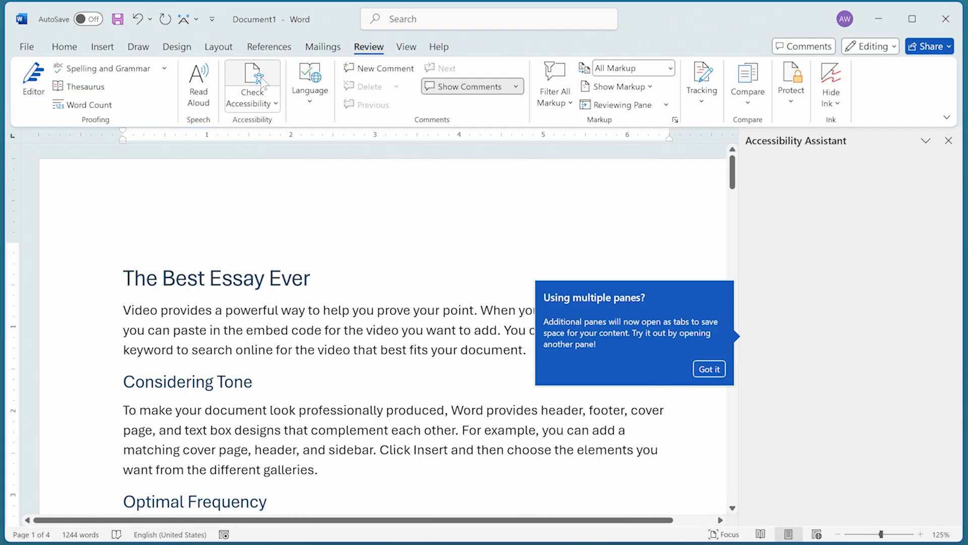
pyautogui.click(710, 369)
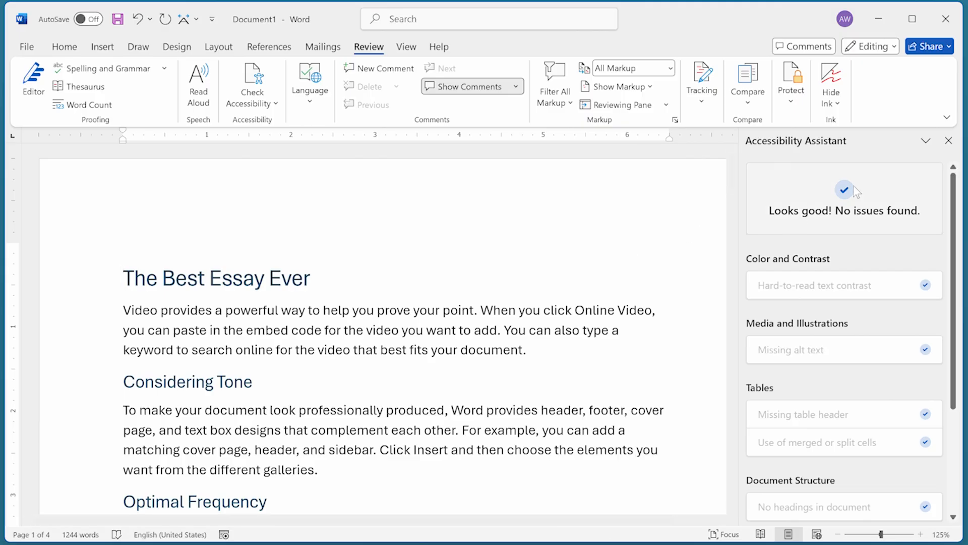
pyautogui.click(948, 140)
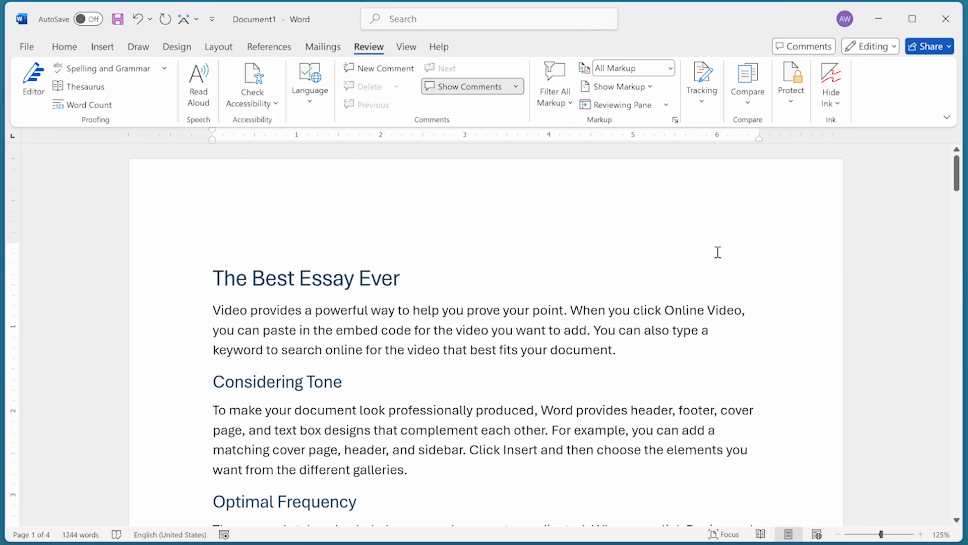